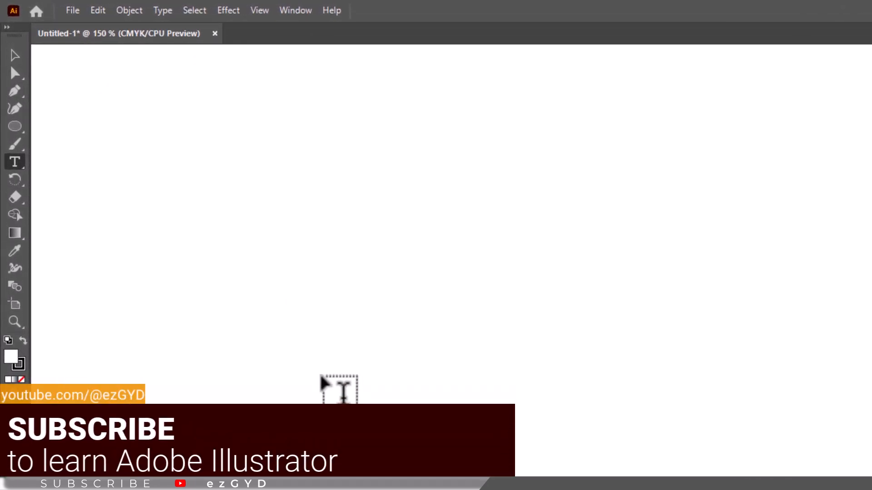
# Draw a circle near the middle of the canvas and place placeholder type along its outline, starting just before its top point.
pyautogui.click(21, 163)
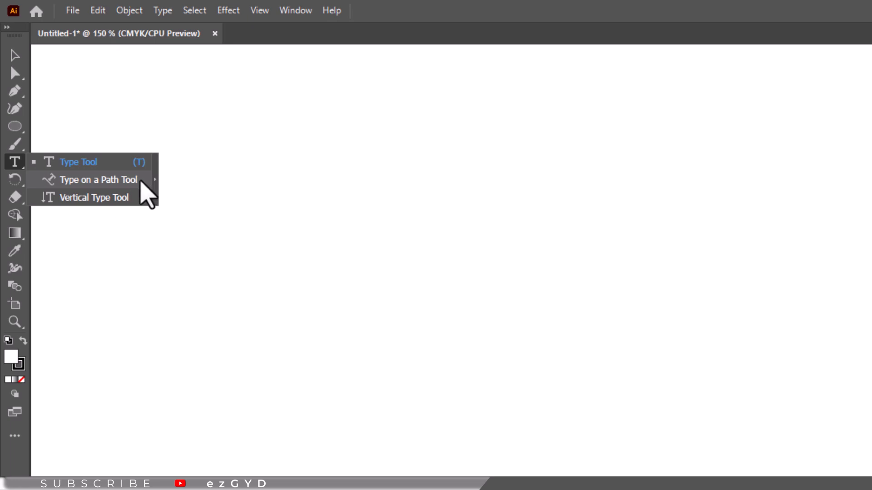
pyautogui.click(140, 181)
pyautogui.click(16, 126)
pyautogui.moveTo(295, 178); pyautogui.dragTo(514, 408)
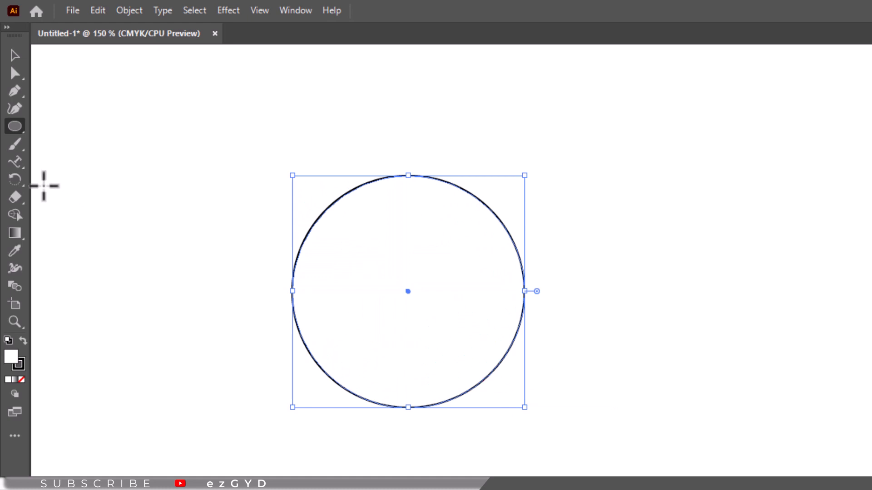
pyautogui.click(21, 167)
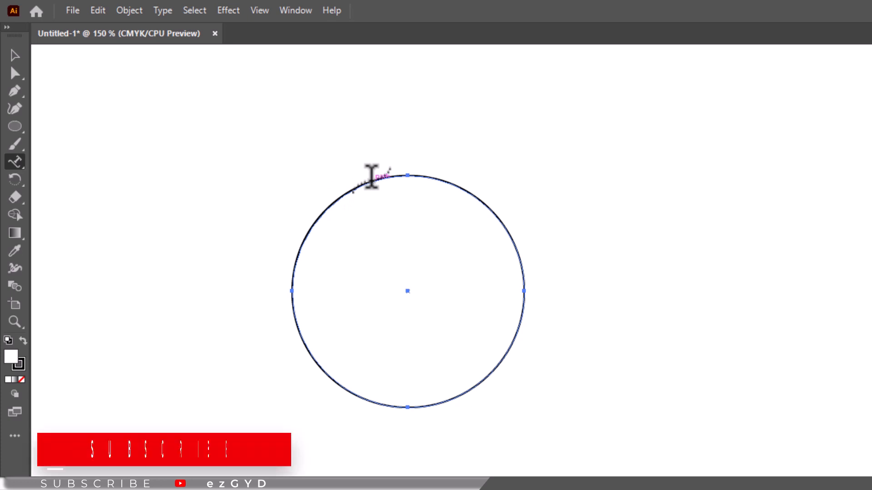
pyautogui.click(370, 175)
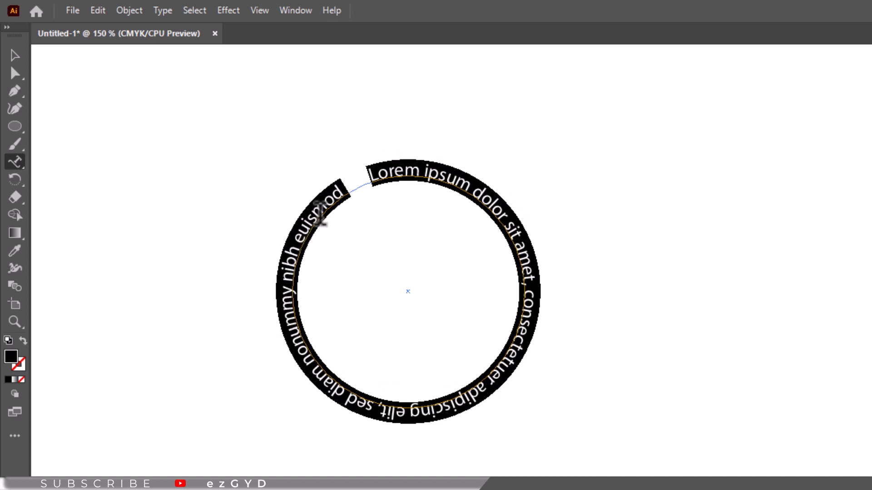
pyautogui.click(15, 55)
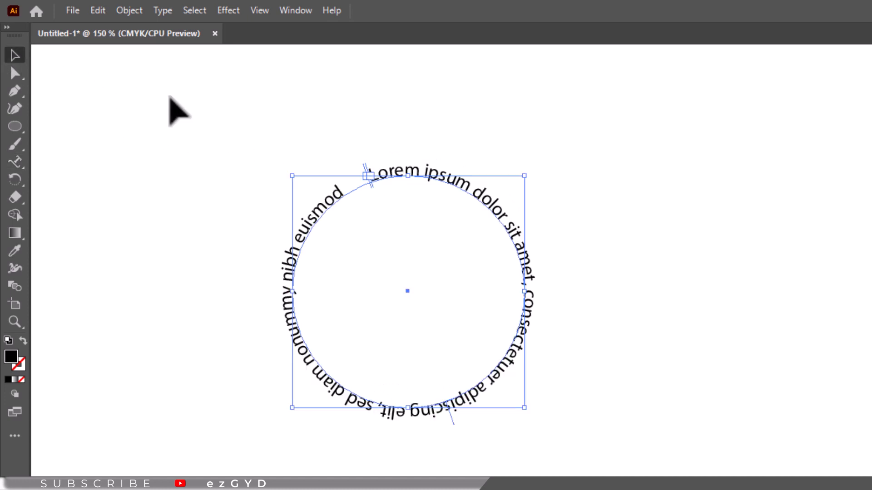
pyautogui.click(220, 110)
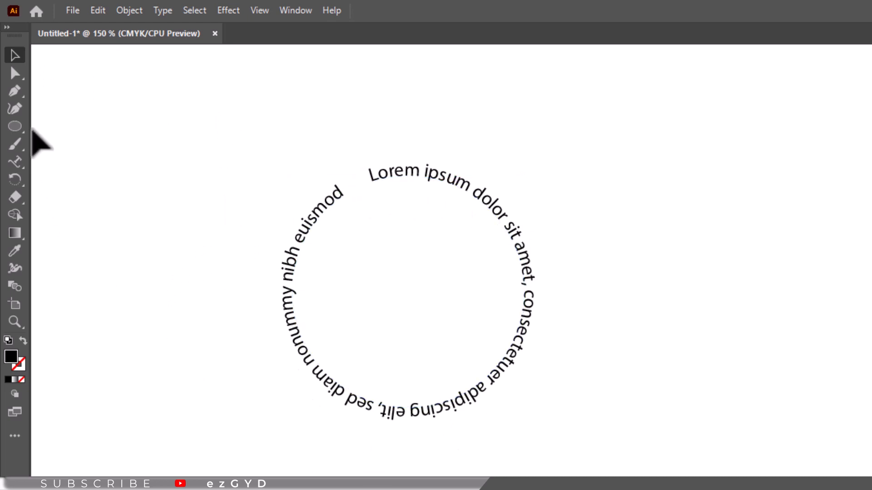
# Draw an open wavy curve about 191 pt wide and 42 pt high above the circular text and fill it with placeholder path type.
pyautogui.click(16, 111)
pyautogui.click(74, 185)
pyautogui.click(130, 150)
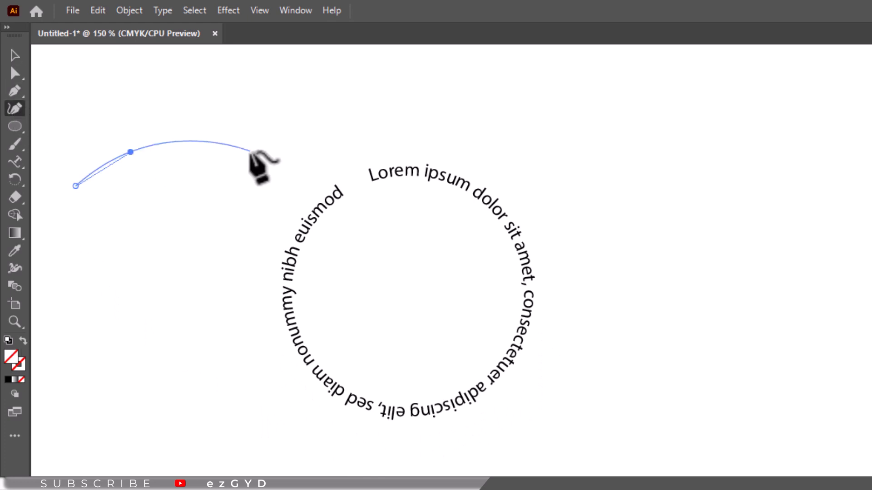
pyautogui.click(253, 150)
pyautogui.click(382, 121)
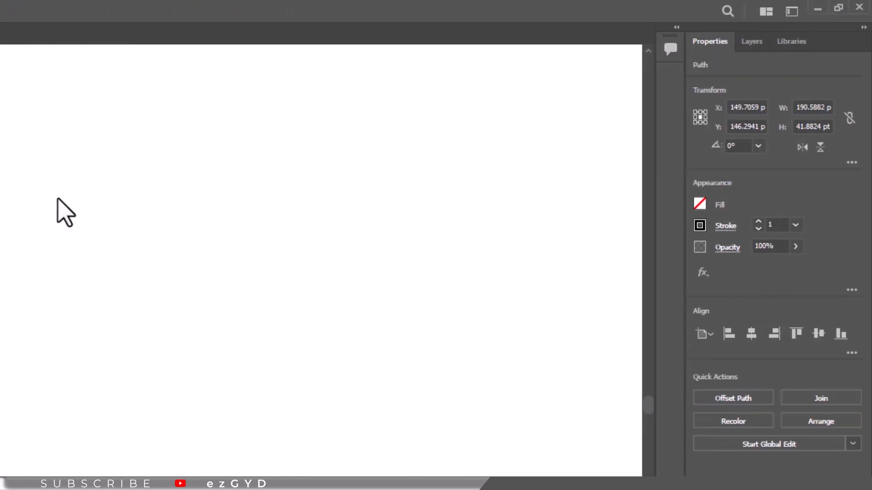
pyautogui.click(15, 161)
pyautogui.click(81, 178)
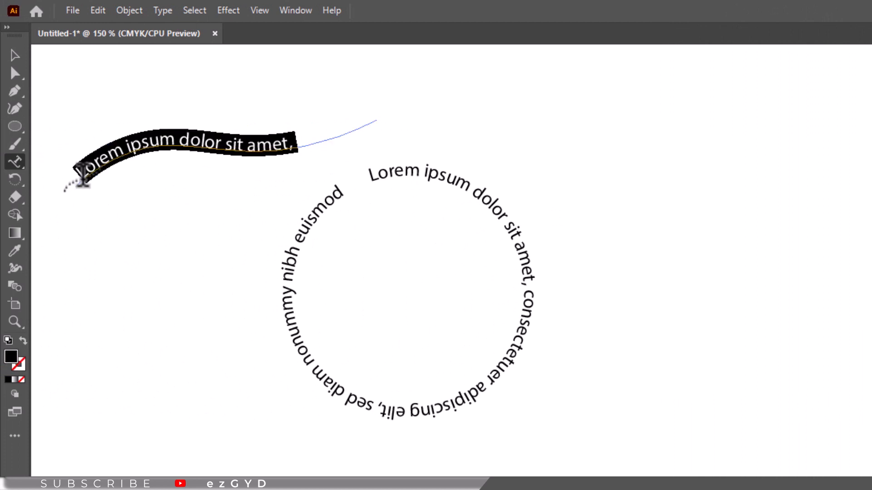
# Insert "edit text" after the word "Lorem" in the wavy path text and deselect it.
pyautogui.click(15, 162)
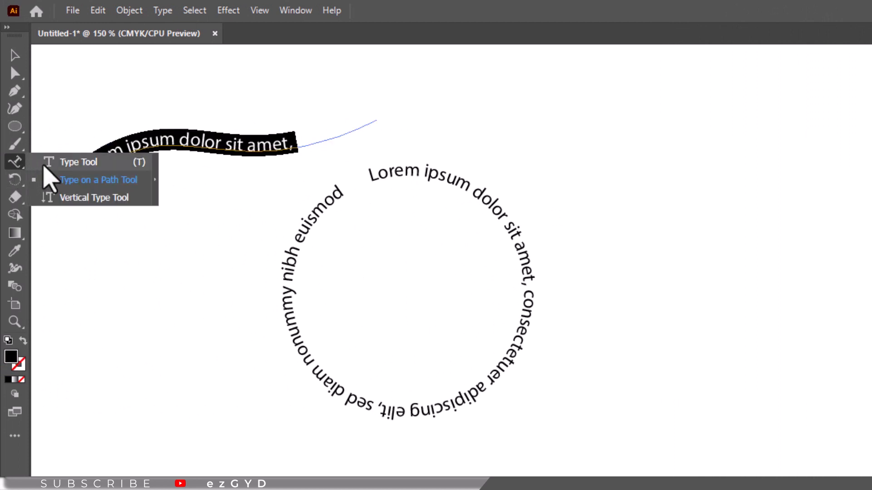
pyautogui.click(96, 164)
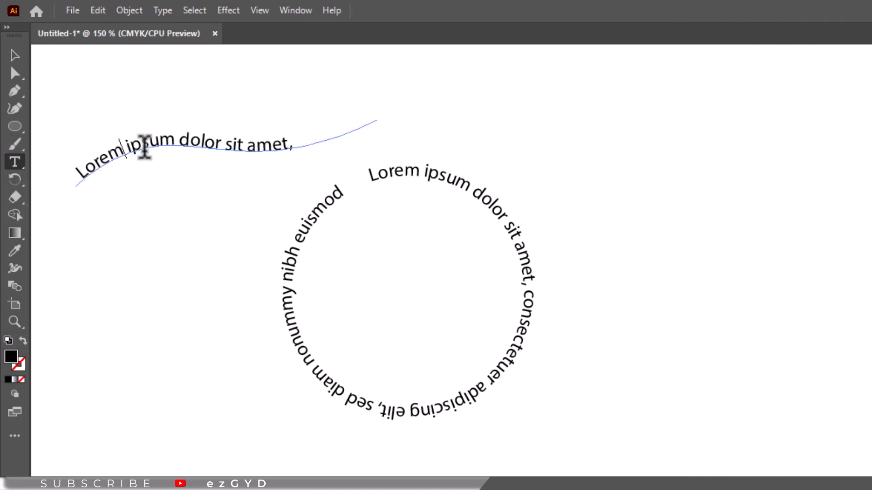
pyautogui.click(144, 149)
pyautogui.write('edit text')
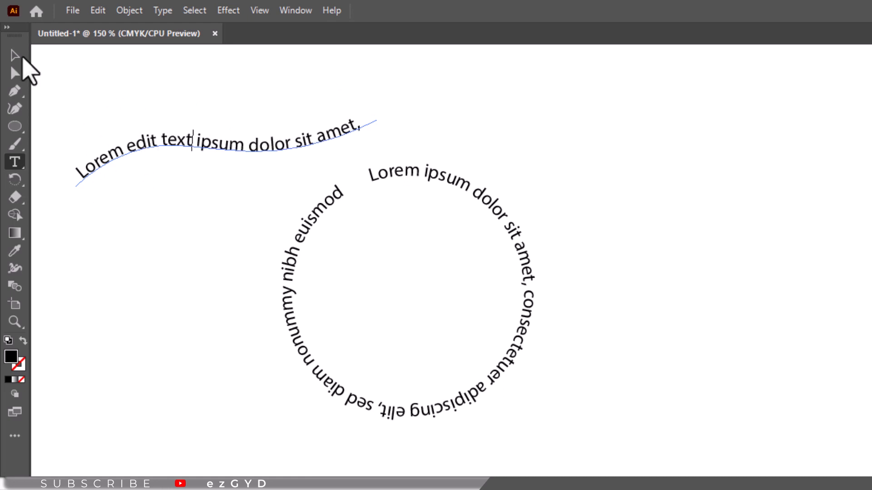
pyautogui.click(15, 55)
pyautogui.click(114, 226)
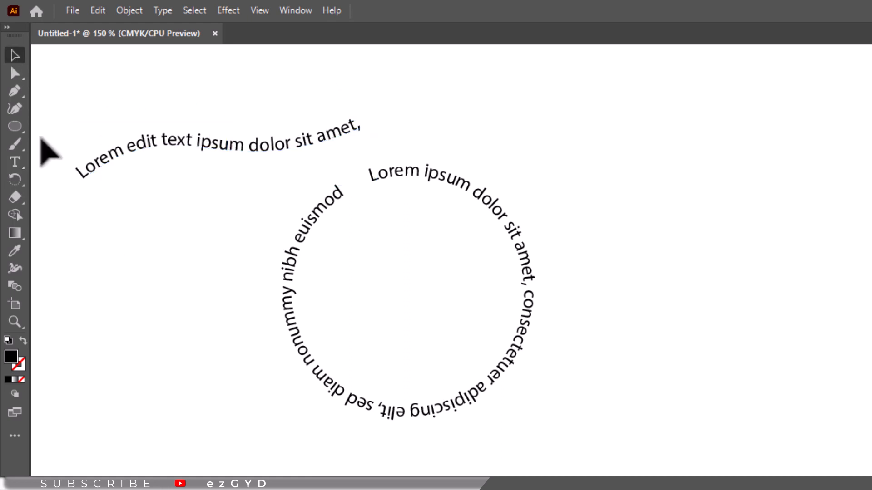
# Reshape the wavy text path by pulling its start point down, moving its end and middle anchors, and extending the start point's handle.
pyautogui.click(21, 76)
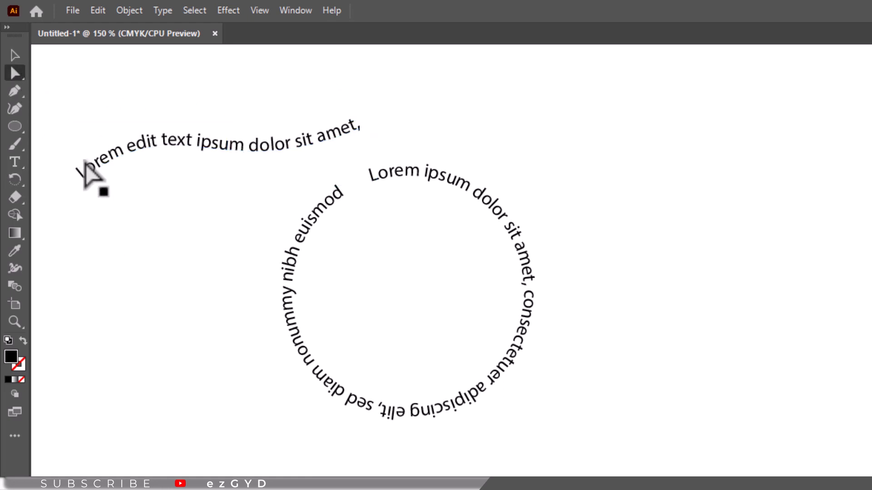
pyautogui.click(85, 165)
pyautogui.click(72, 188)
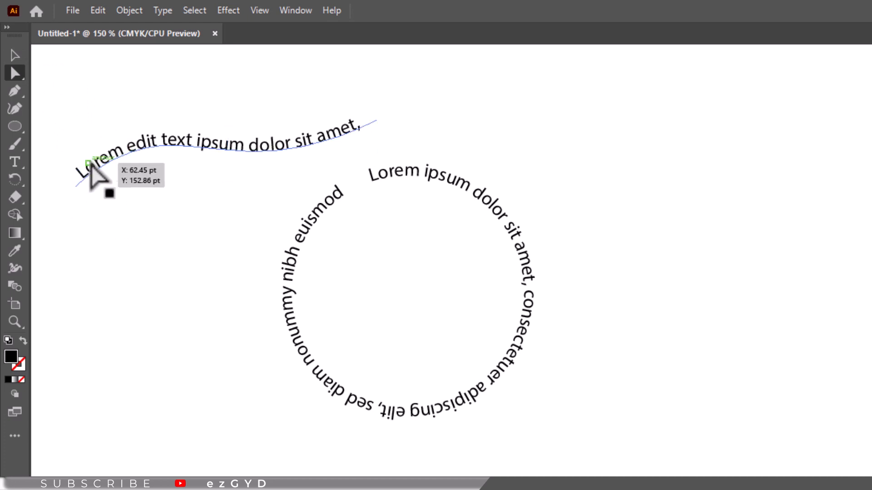
pyautogui.click(91, 162)
pyautogui.click(75, 187)
pyautogui.moveTo(75, 187); pyautogui.dragTo(51, 280)
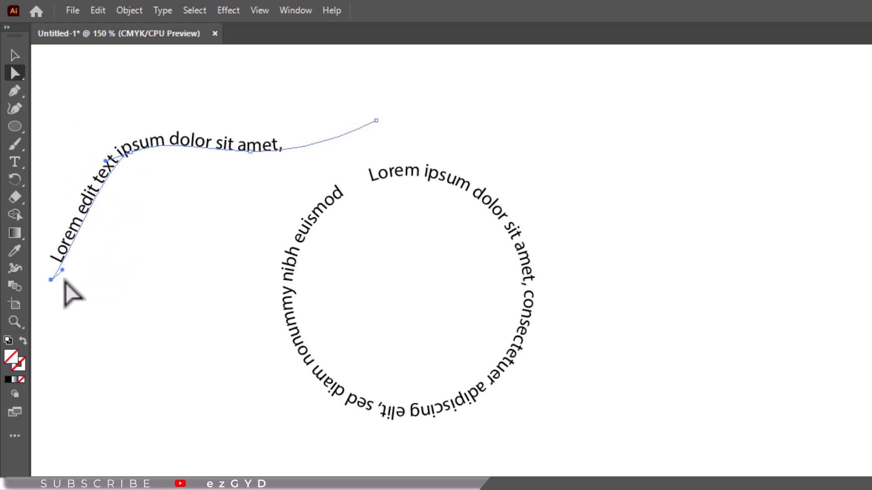
pyautogui.moveTo(376, 120); pyautogui.dragTo(404, 123)
pyautogui.moveTo(128, 155); pyautogui.dragTo(142, 183)
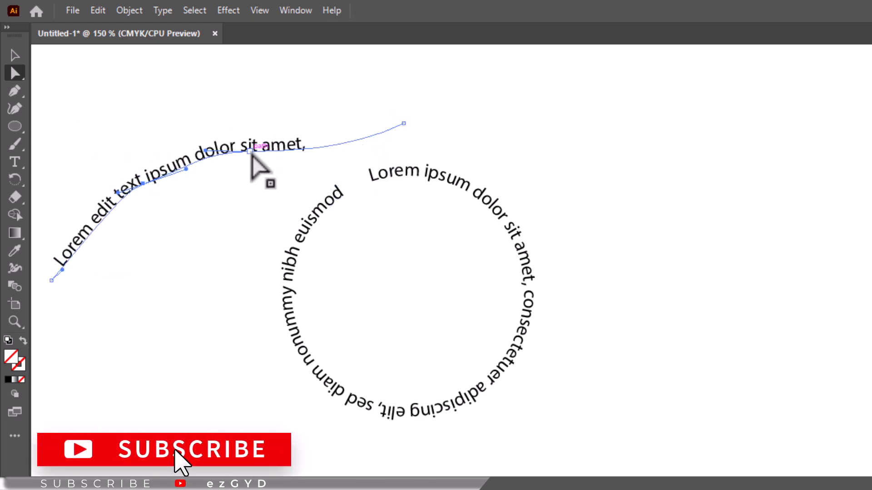
pyautogui.moveTo(250, 156); pyautogui.dragTo(316, 154)
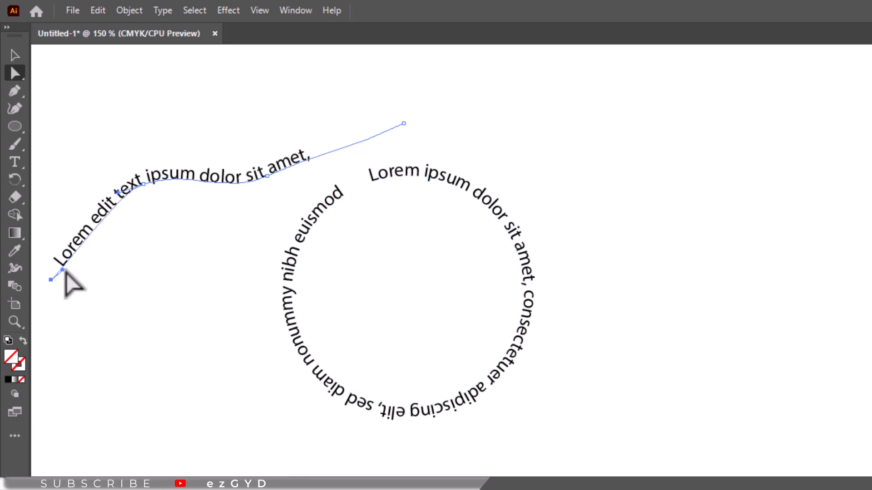
pyautogui.moveTo(53, 281); pyautogui.dragTo(89, 307)
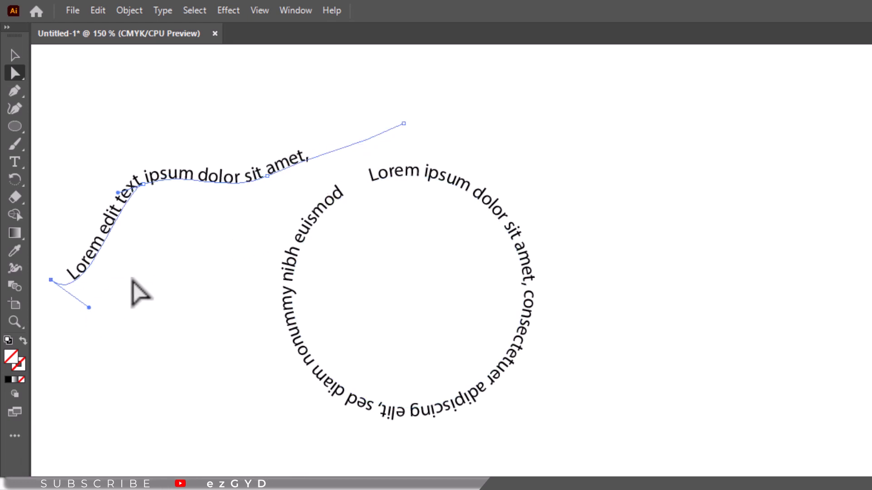
# Delete both the wavy path text and the circular text from the canvas.
pyautogui.click(14, 55)
pyautogui.click(197, 113)
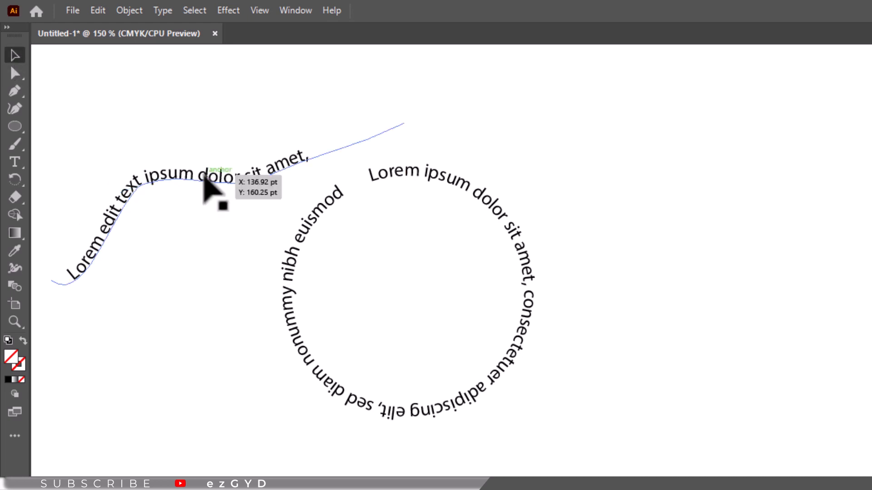
pyautogui.click(204, 175)
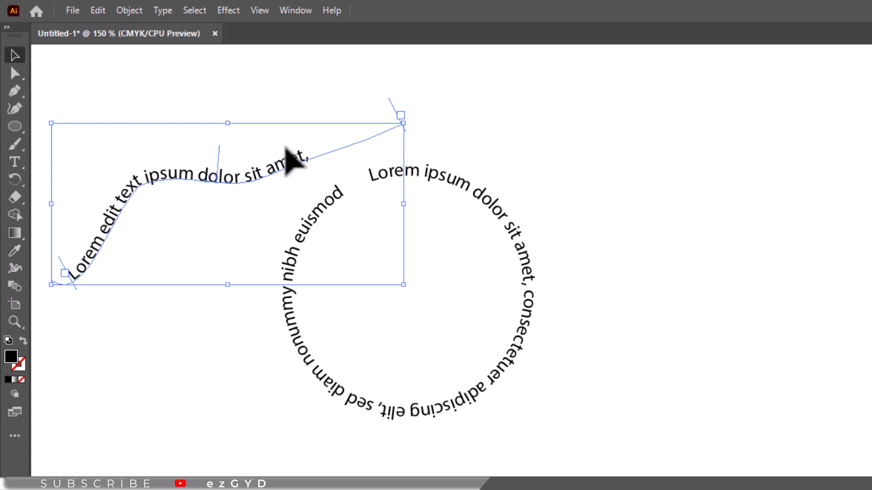
pyautogui.press('Delete')
pyautogui.click(314, 209)
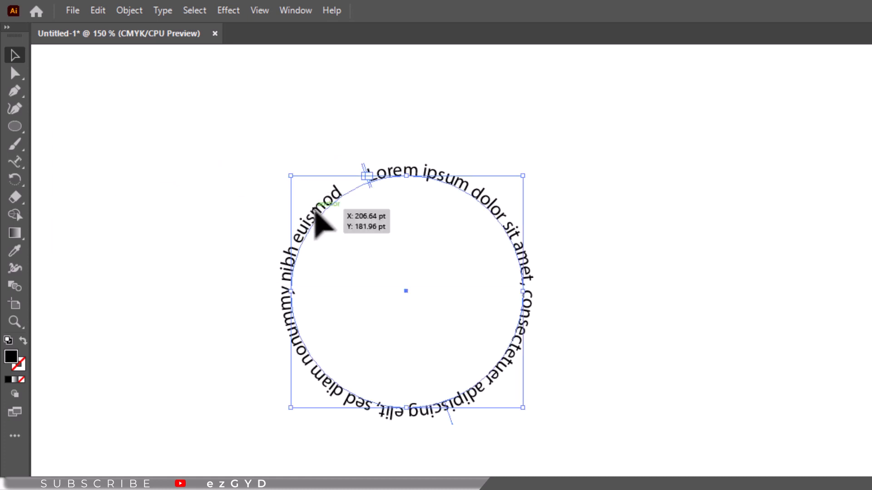
pyautogui.press('Delete')
# Draw a large circle and add the path type "TYPE" along its outline, starting just above its leftmost point.
pyautogui.click(15, 126)
pyautogui.moveTo(168, 117); pyautogui.dragTo(486, 415)
pyautogui.click(16, 162)
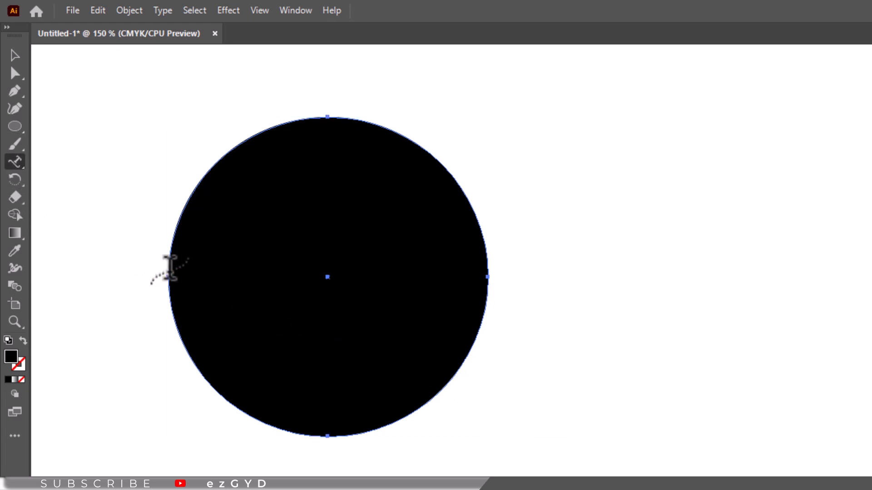
pyautogui.click(169, 268)
pyautogui.write('TYPE')
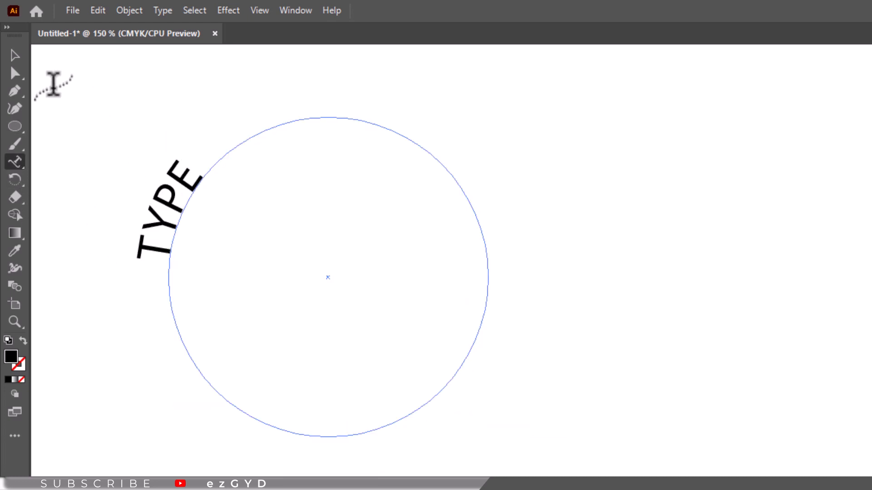
pyautogui.click(15, 55)
# Hide the bounding box and reselect the "TYPE" path text to show only its brackets.
pyautogui.click(258, 15)
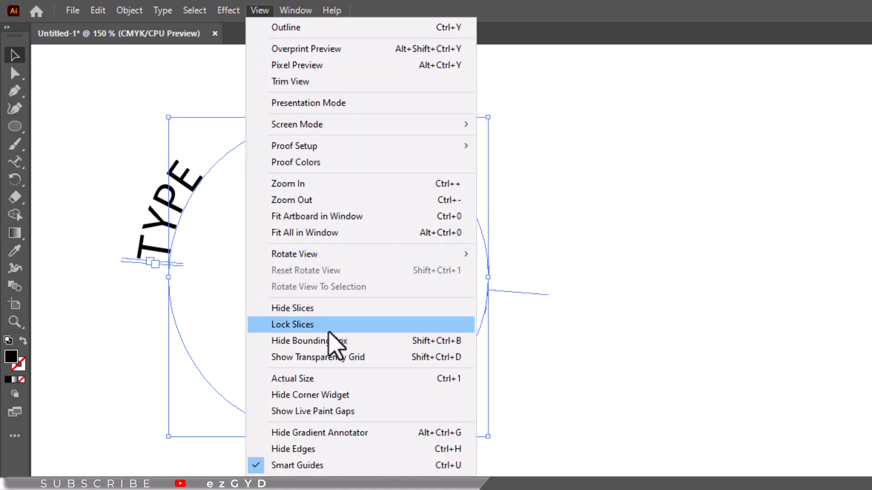
pyautogui.click(363, 341)
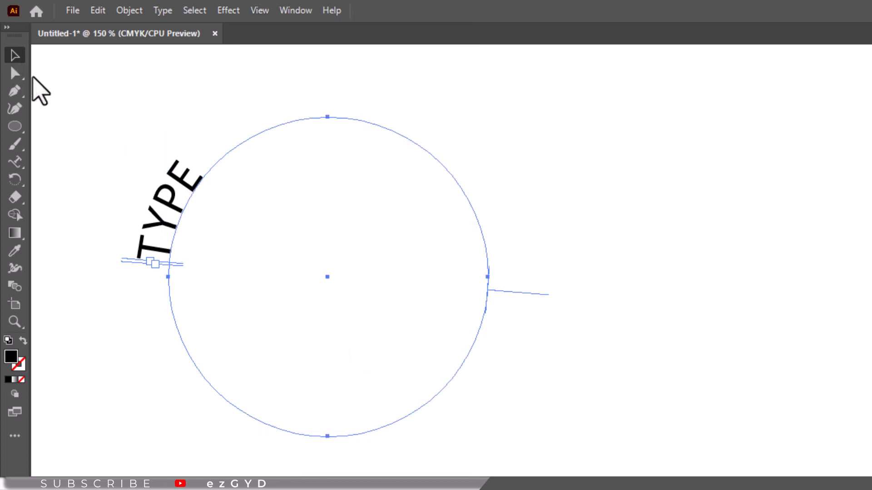
pyautogui.click(298, 238)
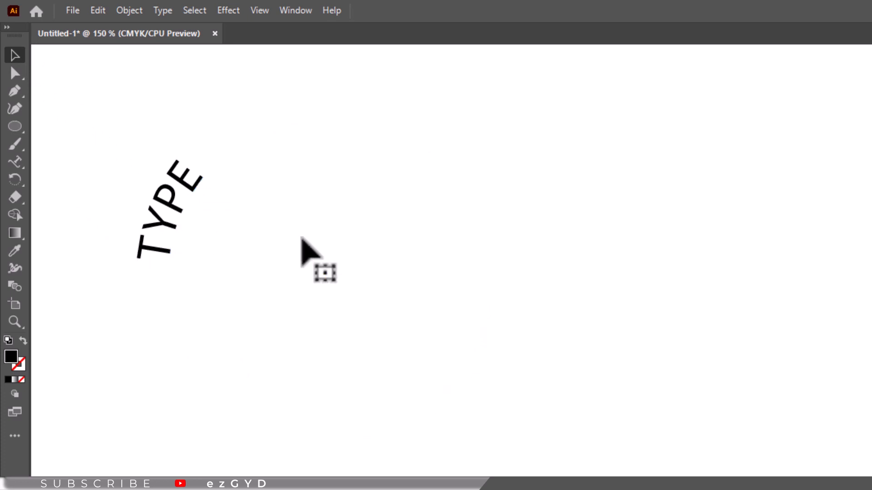
pyautogui.click(186, 184)
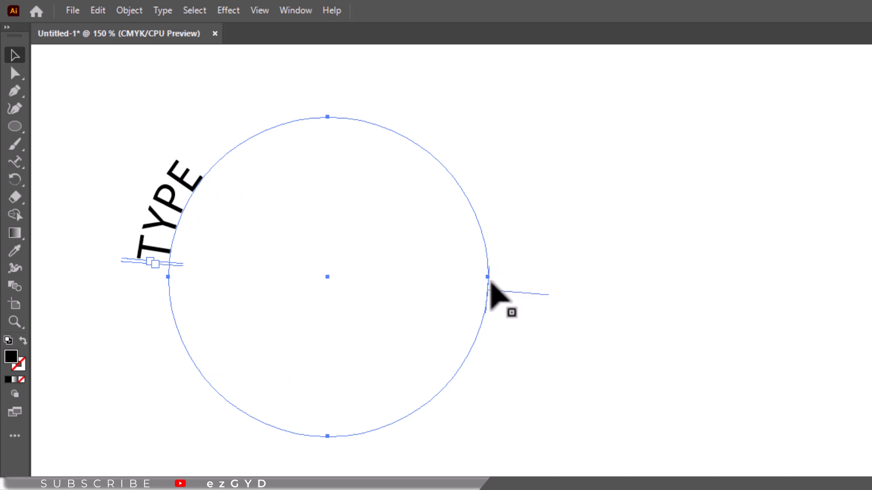
# Slide the "TYPE" text a short way clockwise along the circle by moving its centre bracket down.
pyautogui.press('z')
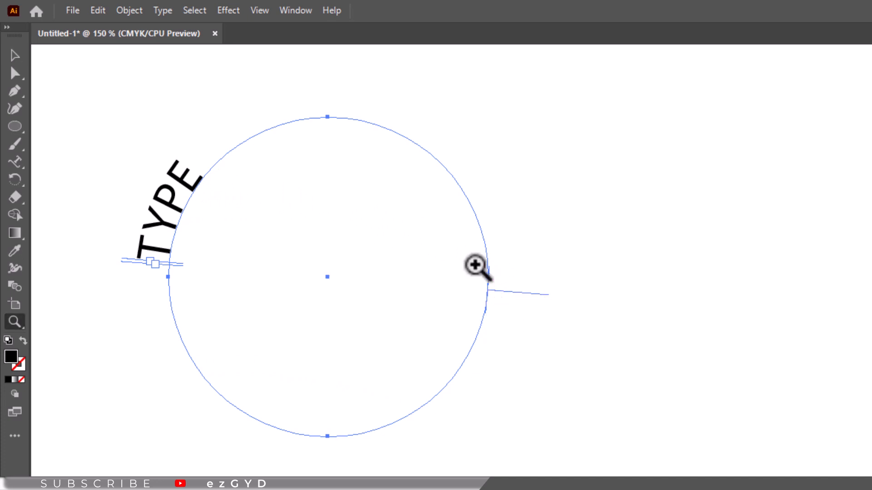
pyautogui.moveTo(472, 256); pyautogui.dragTo(564, 340)
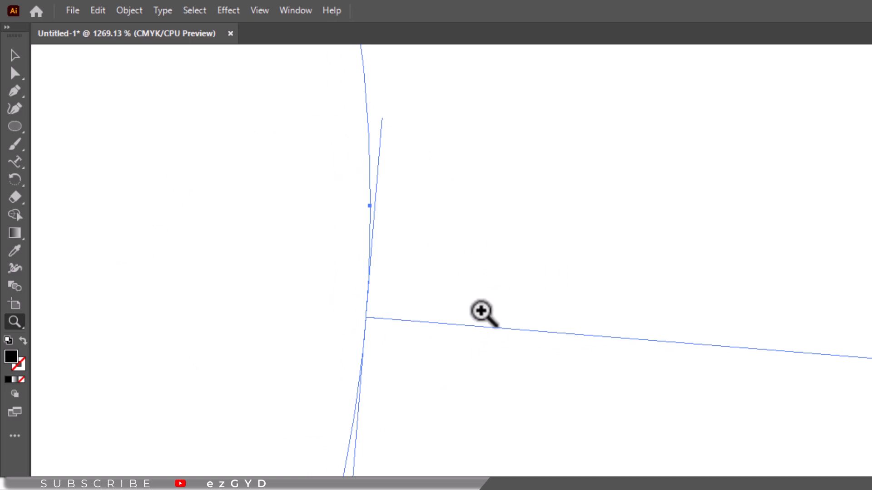
pyautogui.hotkey('ctrl', '-')
pyautogui.hotkey('ctrl', '0')
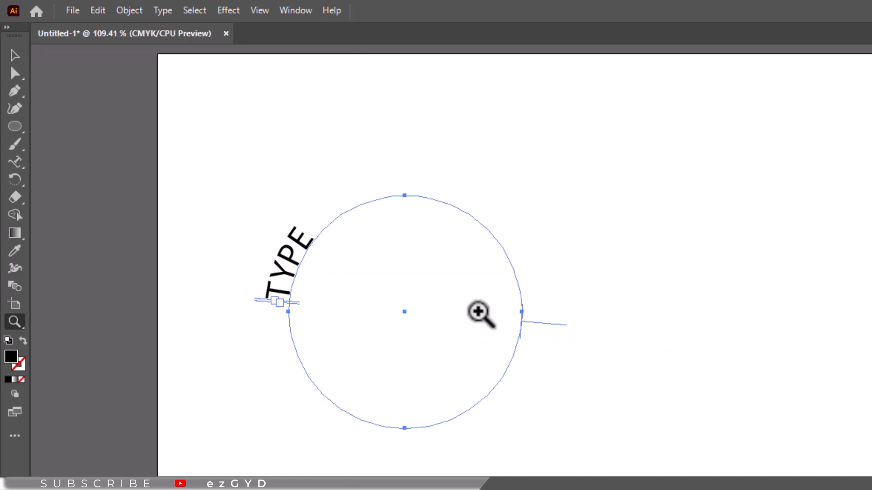
pyautogui.moveTo(232, 167); pyautogui.dragTo(658, 478)
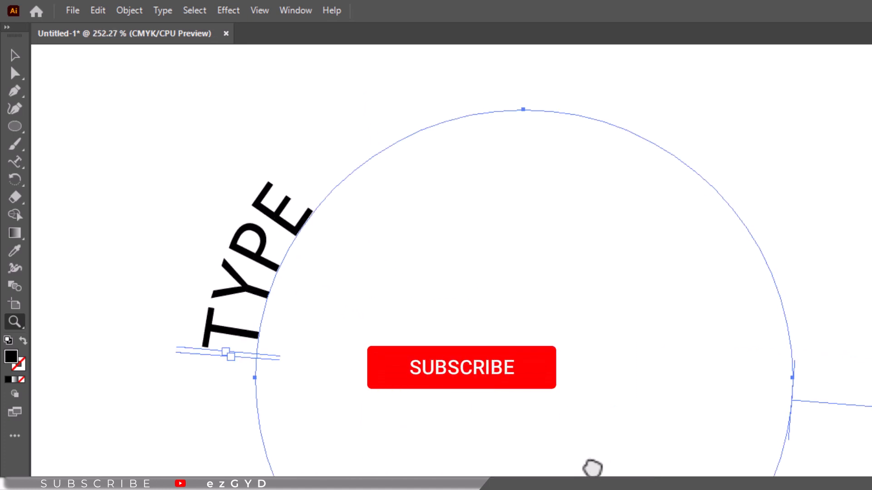
pyautogui.moveTo(592, 469); pyautogui.dragTo(489, 444)
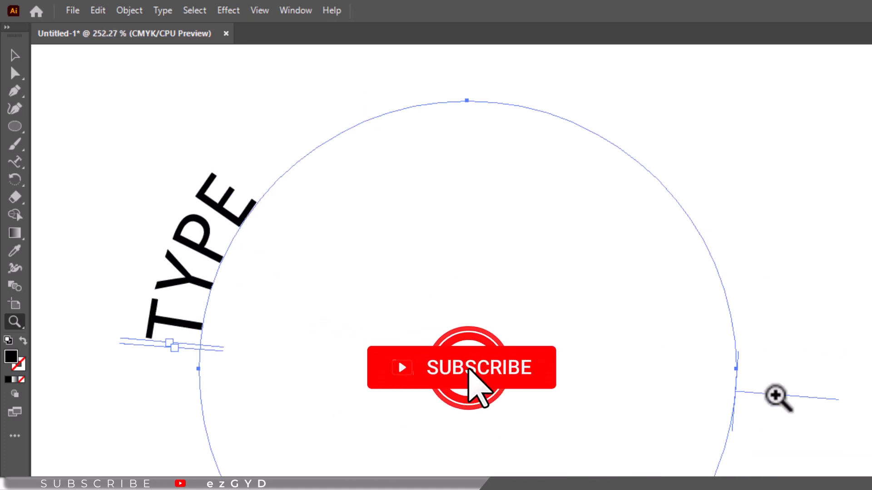
pyautogui.click(15, 55)
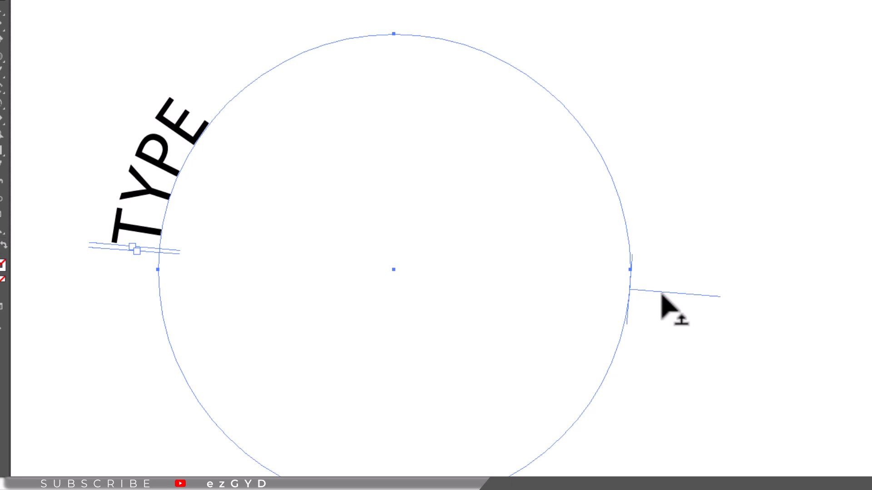
pyautogui.moveTo(661, 293); pyautogui.dragTo(679, 343)
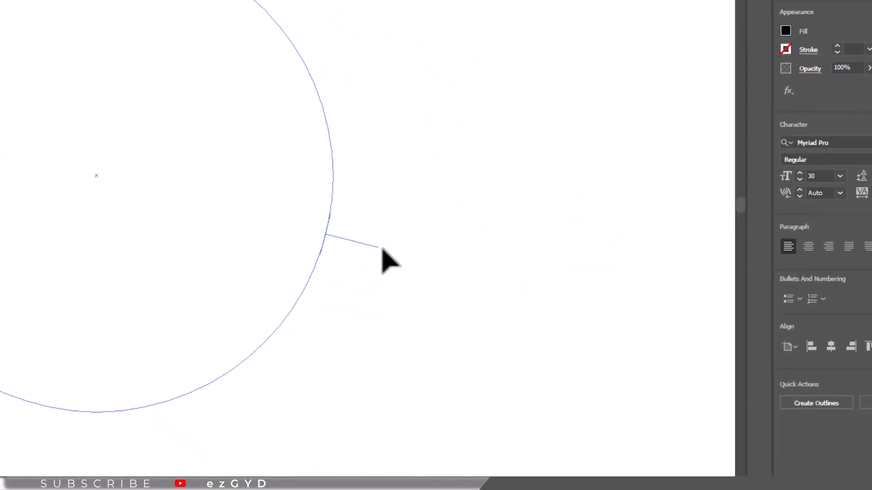
# Centre-align the "TYPE" text between its brackets, and try flipping it to the inside of the circle before undoing the flip.
pyautogui.click(808, 246)
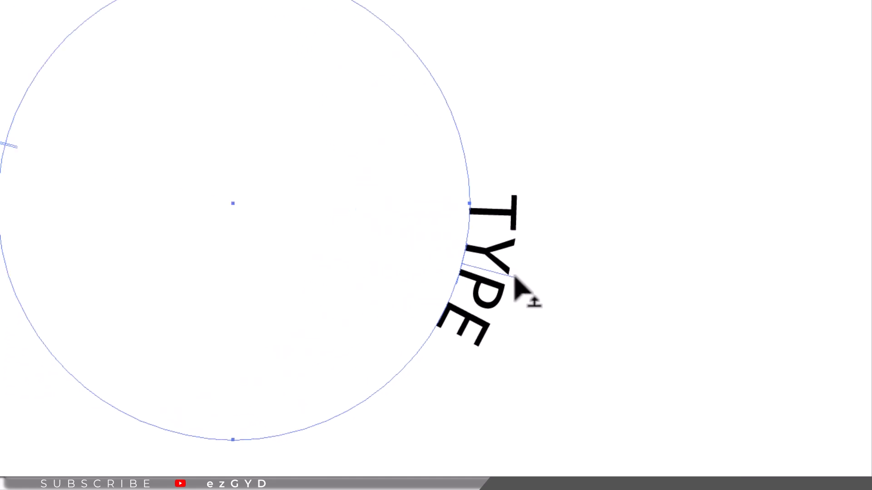
pyautogui.moveTo(690, 315); pyautogui.dragTo(590, 302)
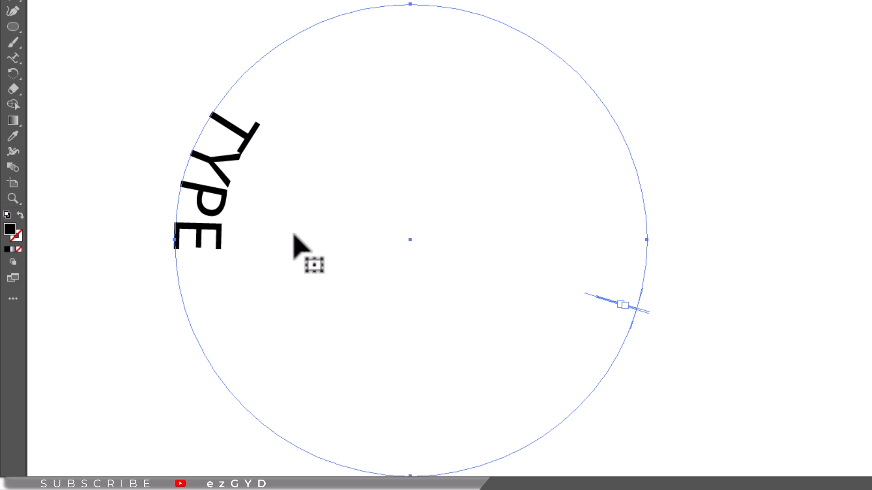
pyautogui.hotkey('ctrl', 'z')
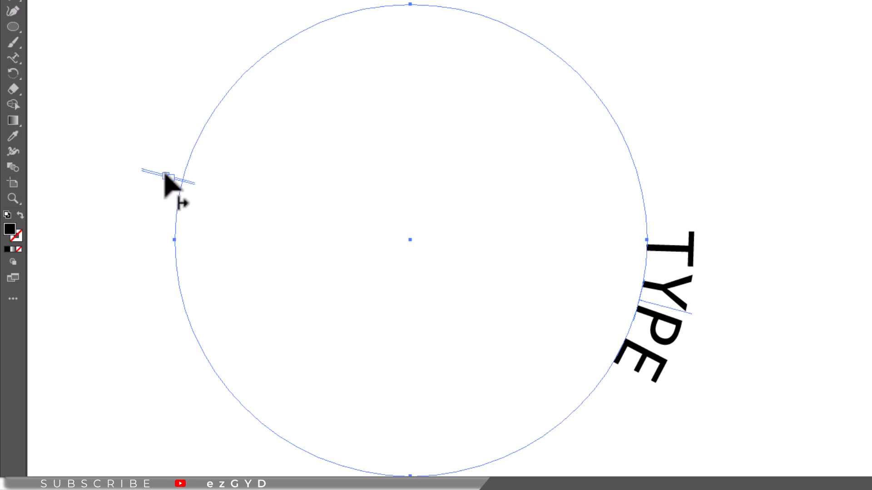
# Spread the start bracket to the circle's lower left and the end bracket to its upper left, centring "TYPE" along the left side.
pyautogui.moveTo(165, 175); pyautogui.dragTo(197, 369)
pyautogui.moveTo(207, 385); pyautogui.dragTo(212, 388)
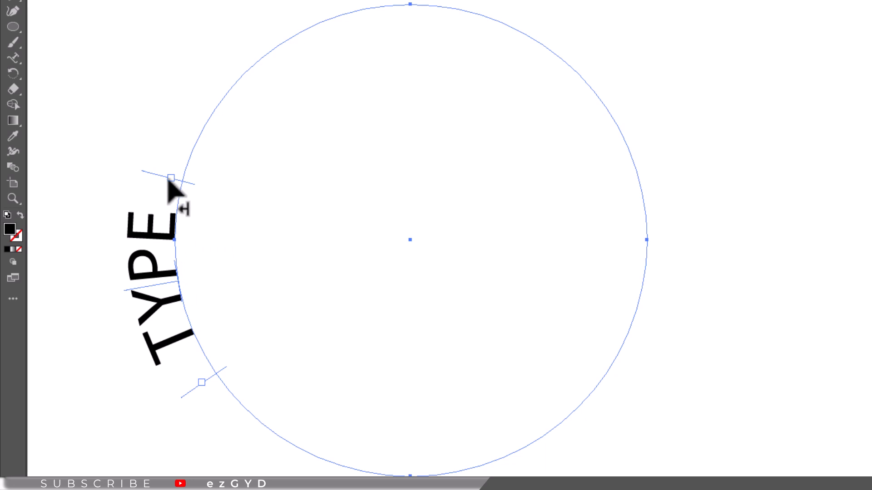
pyautogui.moveTo(169, 182); pyautogui.dragTo(231, 104)
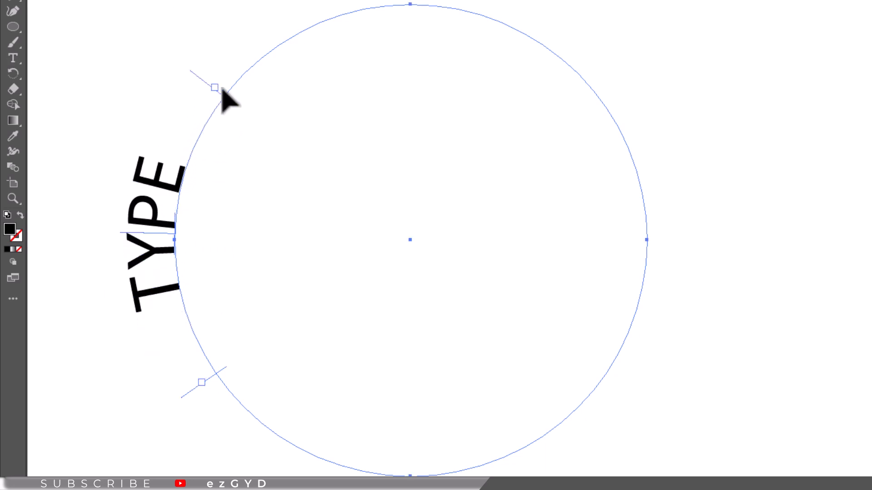
# Move the end and start brackets over the top of the circle, closely on either side of "TYPE", so the word sits centred there.
pyautogui.scroll(3, 293, 109)
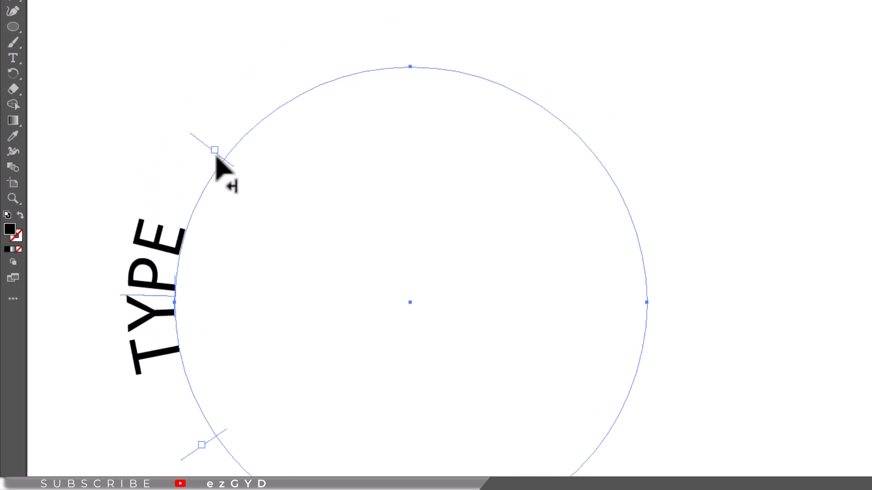
pyautogui.moveTo(212, 153); pyautogui.dragTo(594, 133)
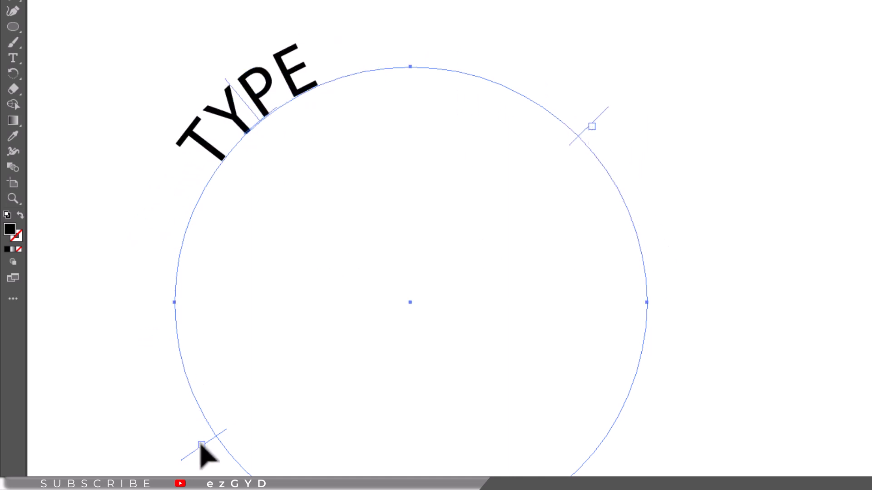
pyautogui.moveTo(196, 448); pyautogui.dragTo(287, 109)
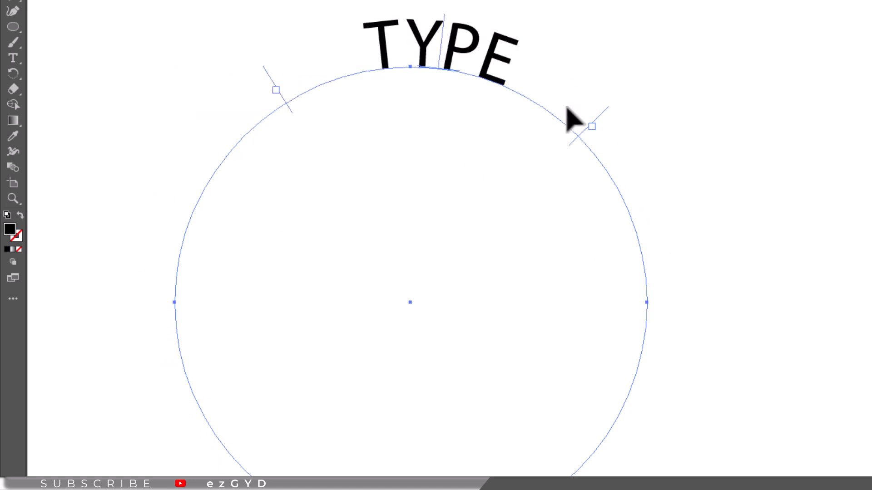
pyautogui.moveTo(589, 127); pyautogui.dragTo(464, 88)
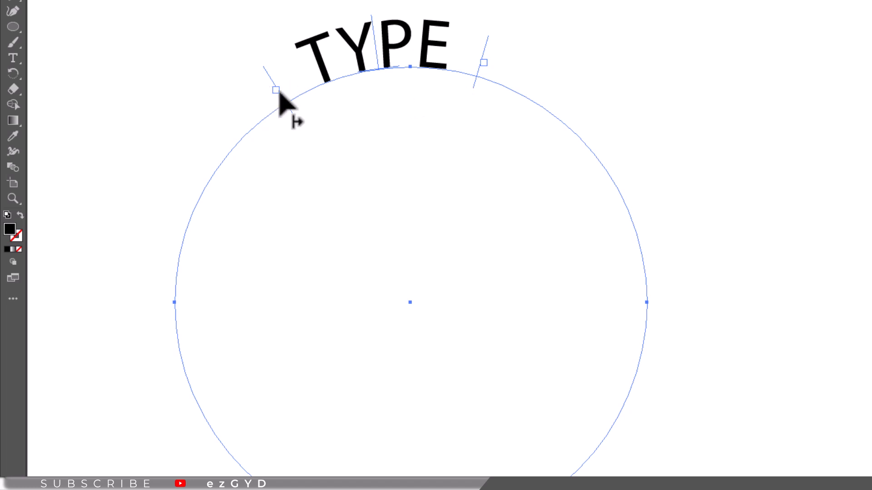
pyautogui.moveTo(278, 92); pyautogui.dragTo(314, 101)
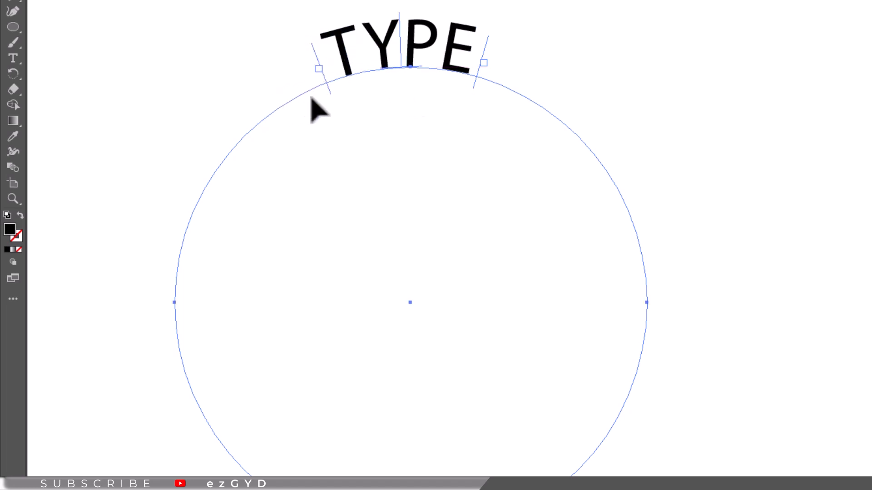
# Show the bounding box around the circular path text again.
pyautogui.click(228, 11)
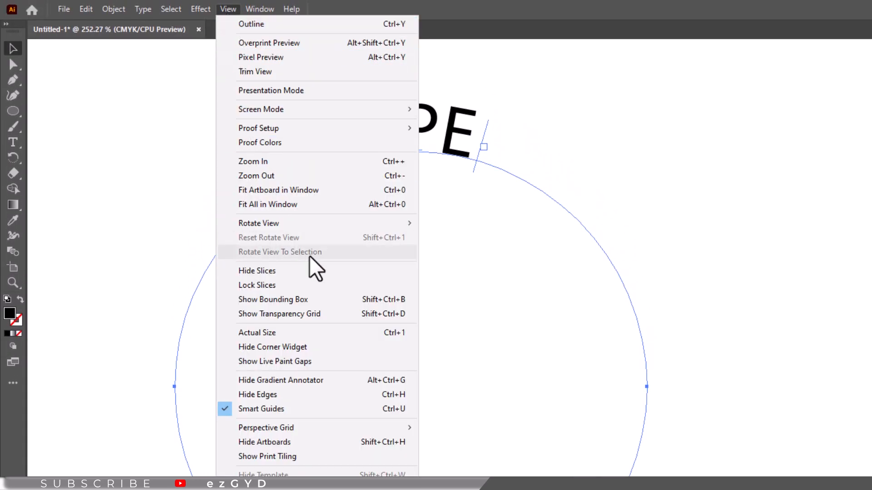
pyautogui.click(328, 302)
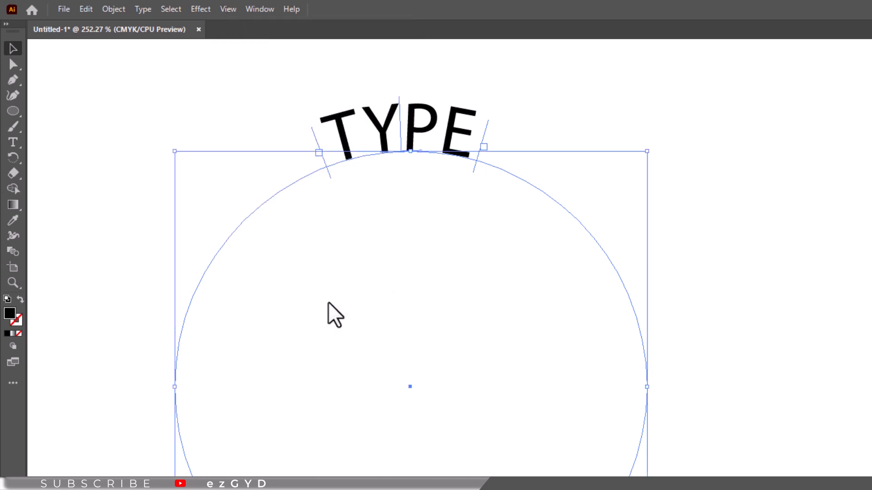